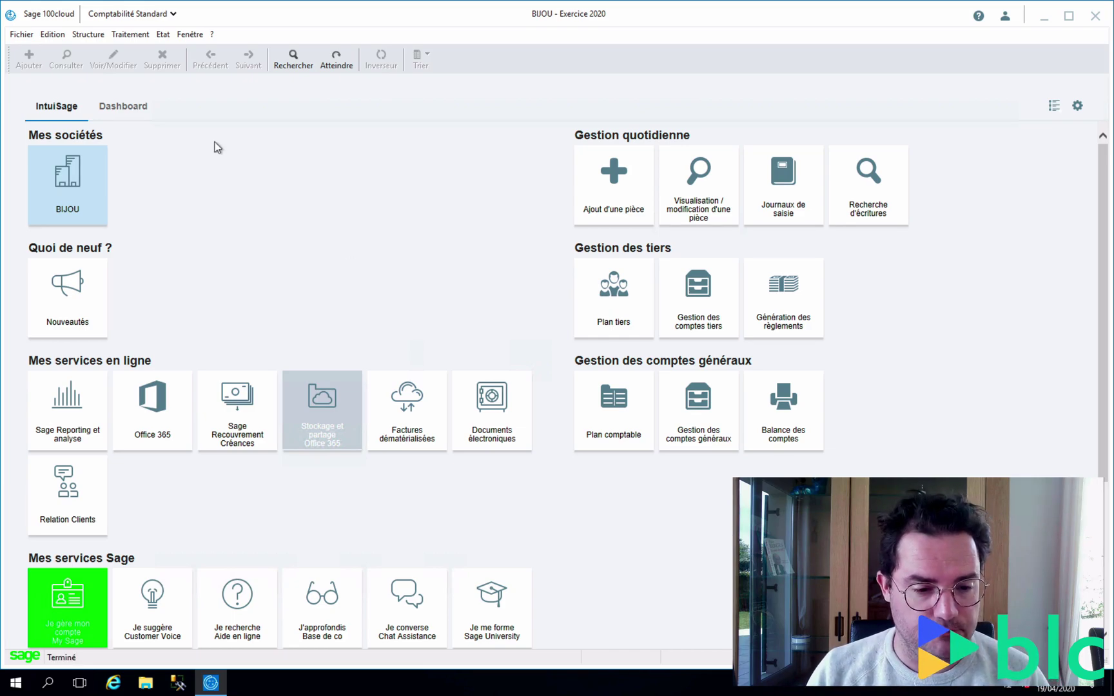
- Open the analytical query (Interrogation analytique) and enlarge the list of analytical sections to show more rows
click(130, 36)
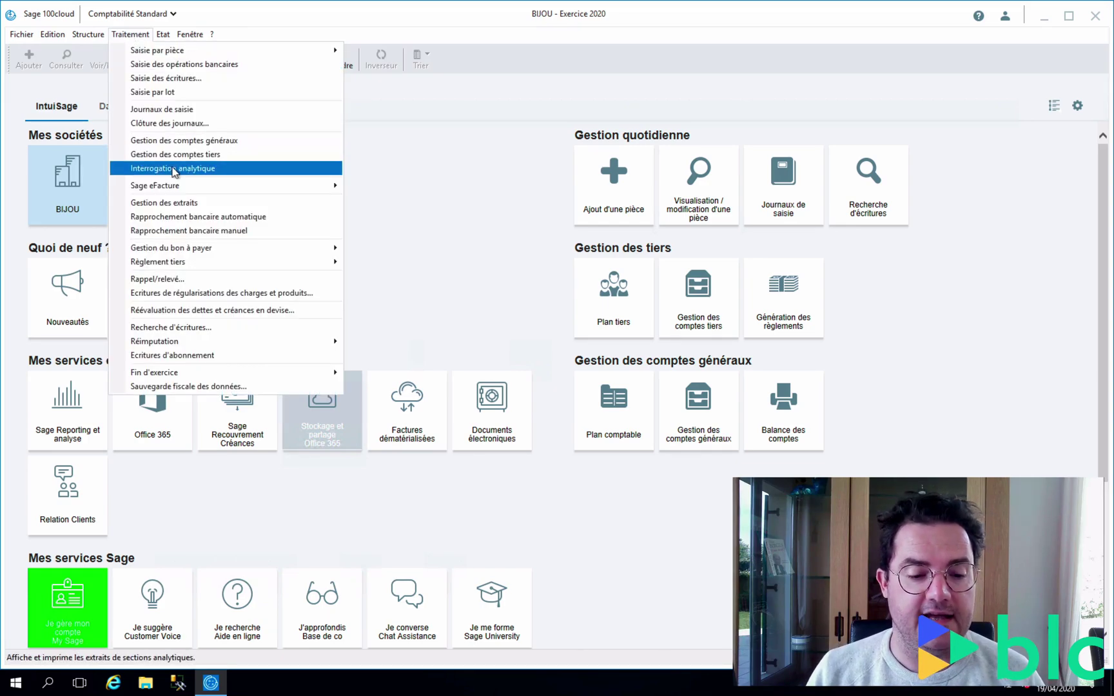
click(172, 169)
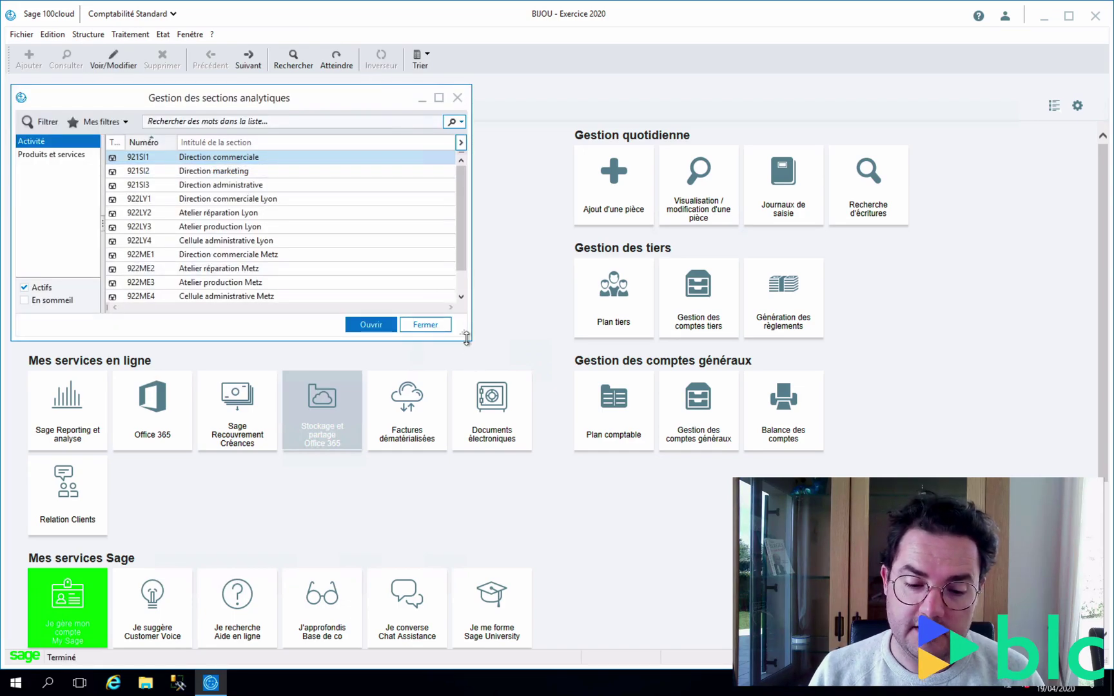
drag(470, 336, 927, 612)
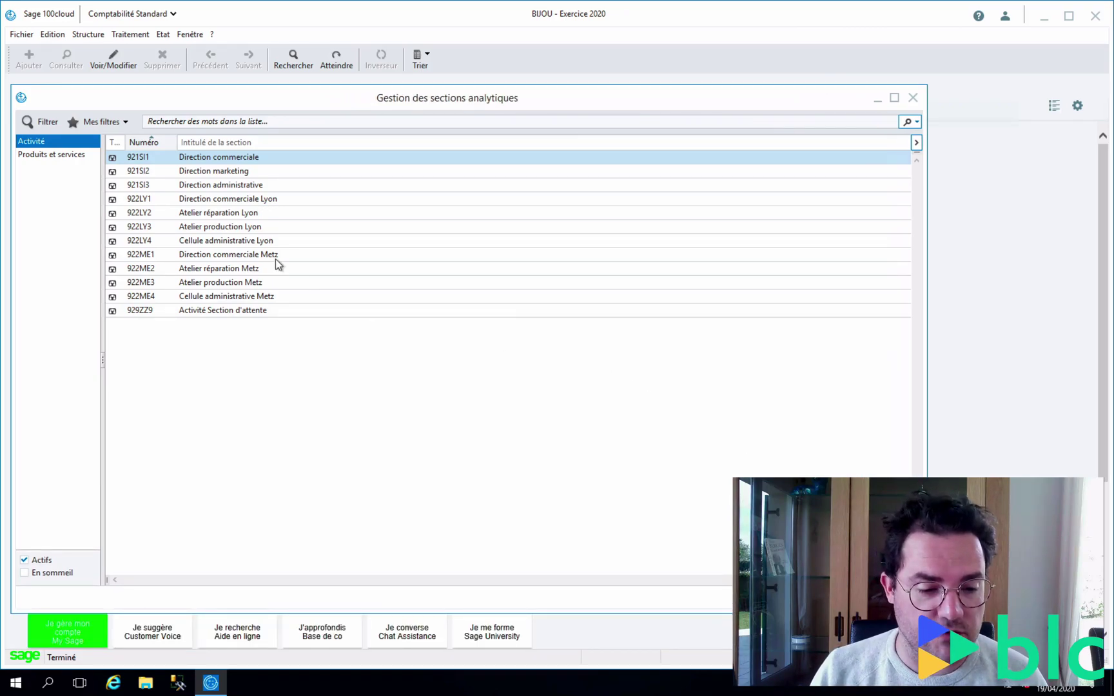
- Compare the section lists of the Produits et services and Activité analytical plans, finishing on Activité
click(37, 154)
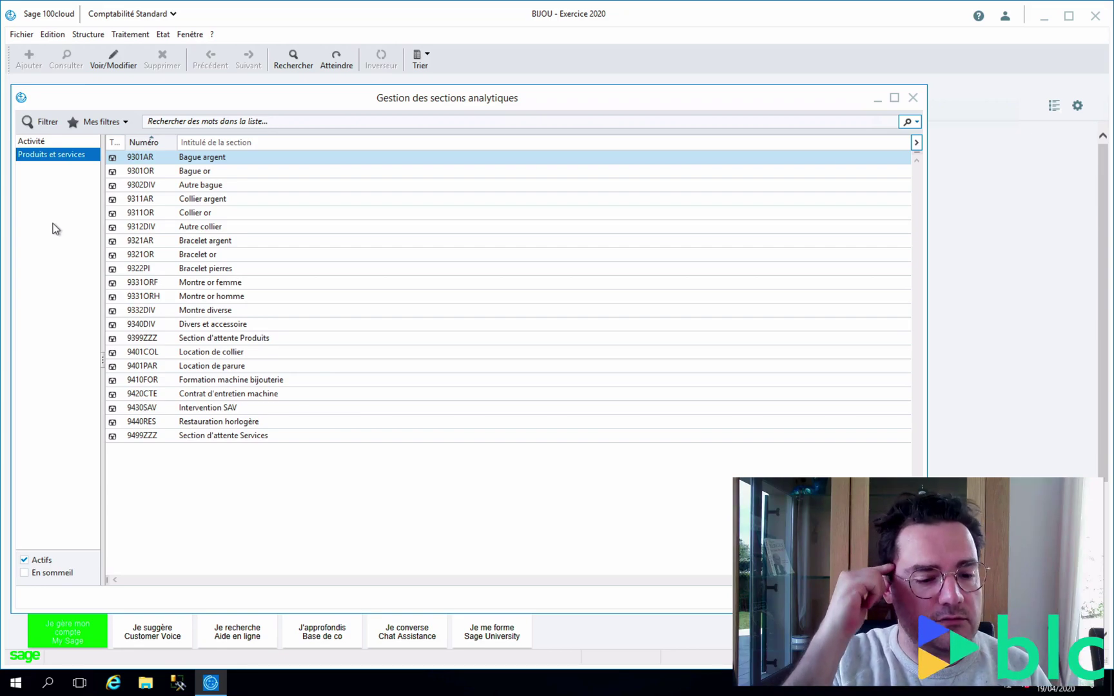
click(33, 141)
click(39, 155)
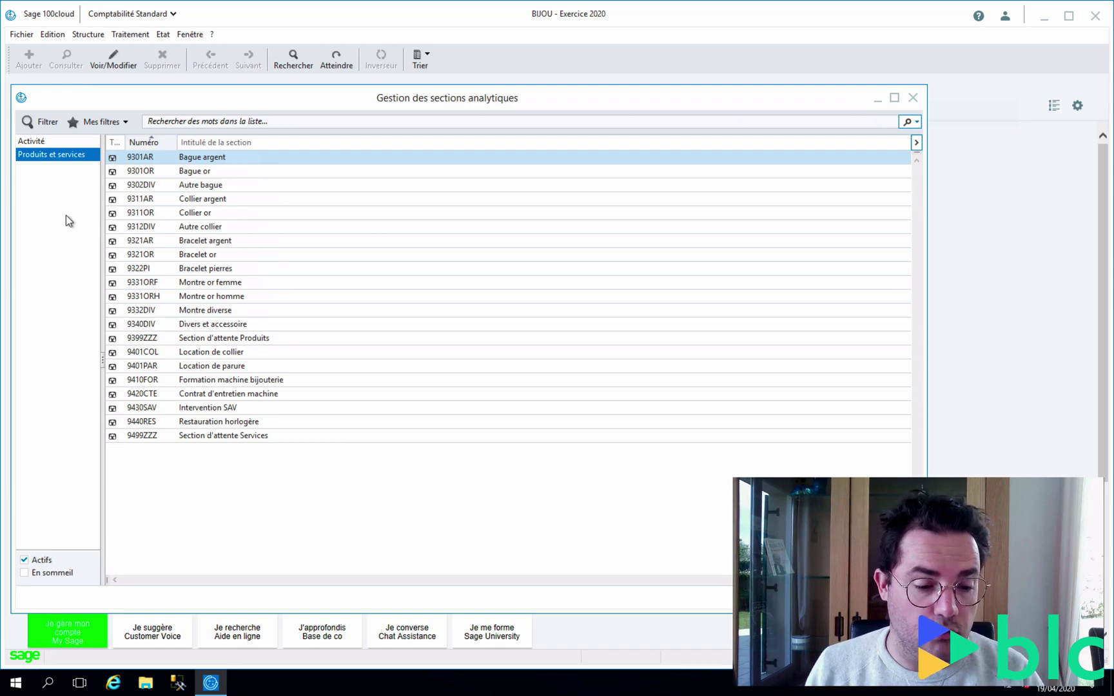
click(33, 142)
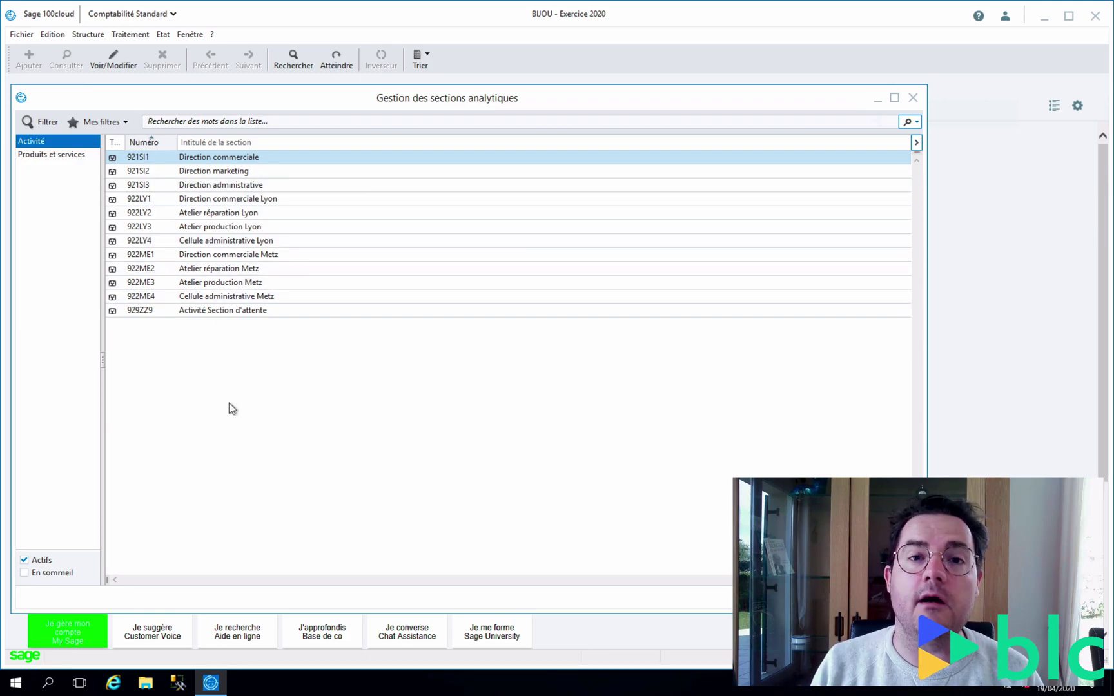
click(45, 155)
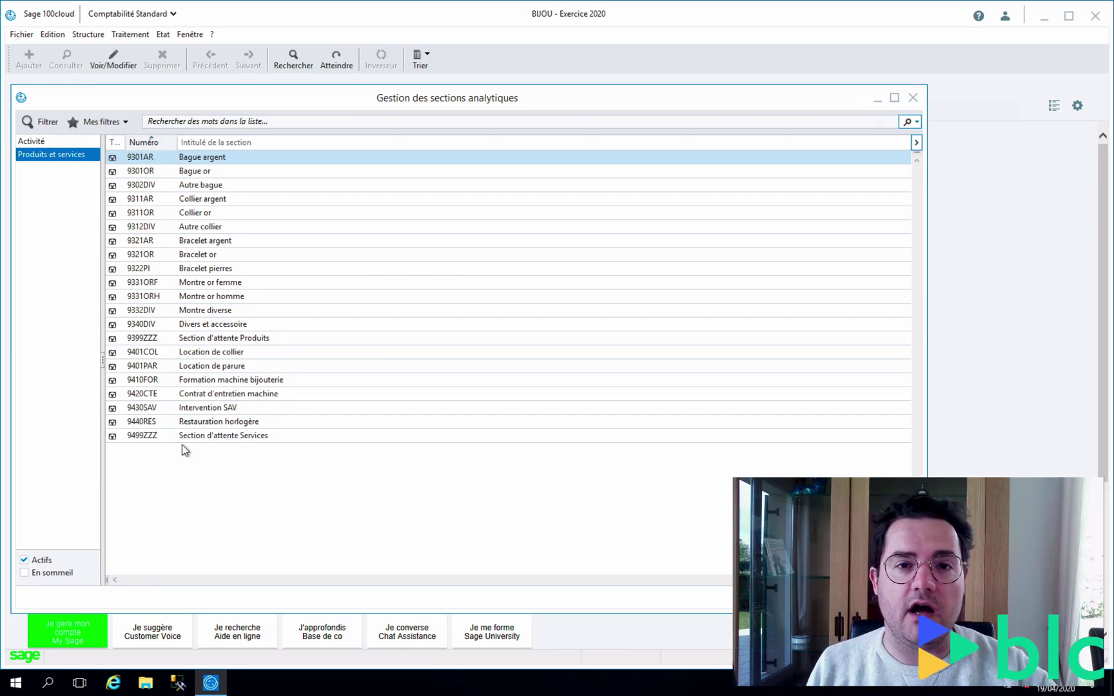
click(36, 140)
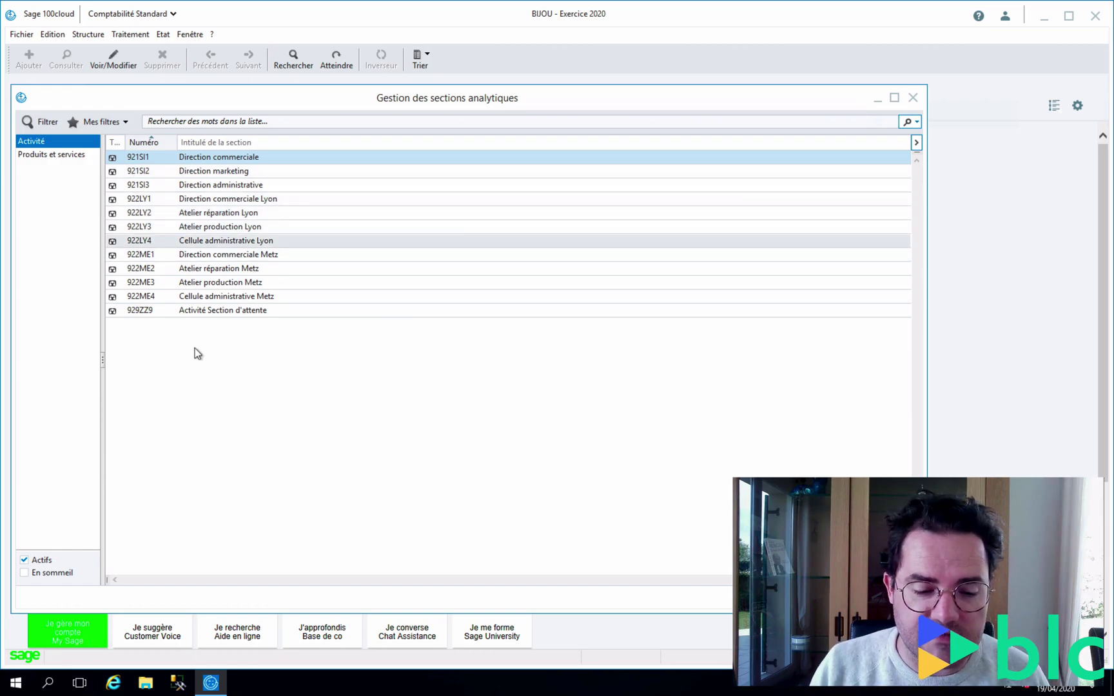
- Include the dormant sections (En sommeil) in the Activité list, and hide them again
click(25, 573)
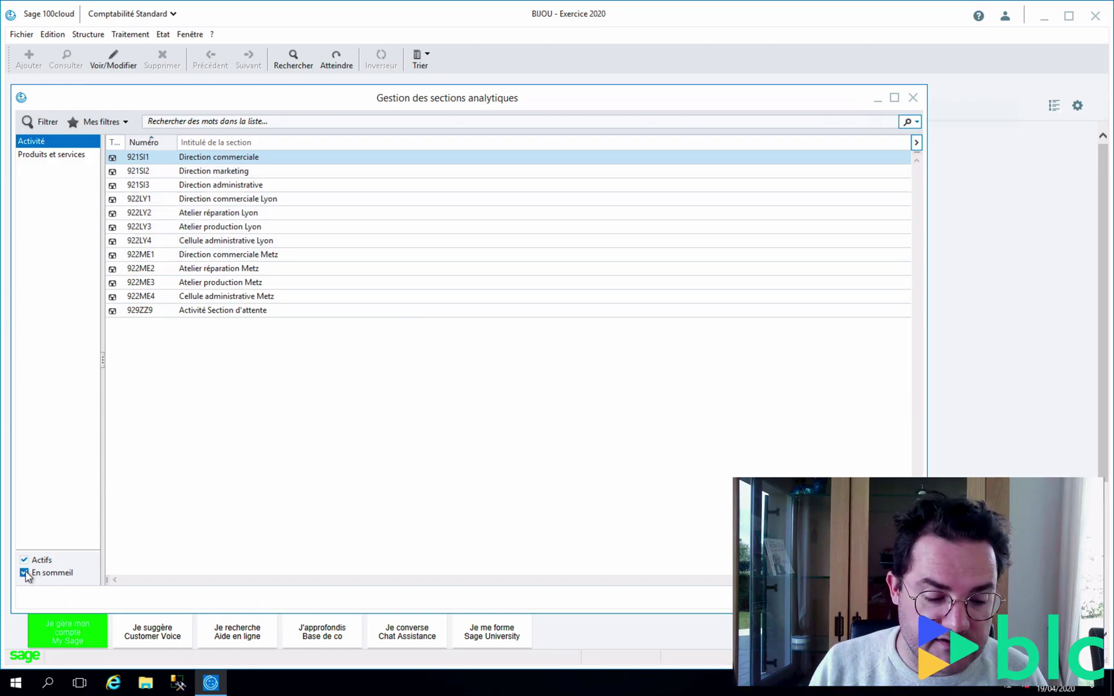
click(25, 573)
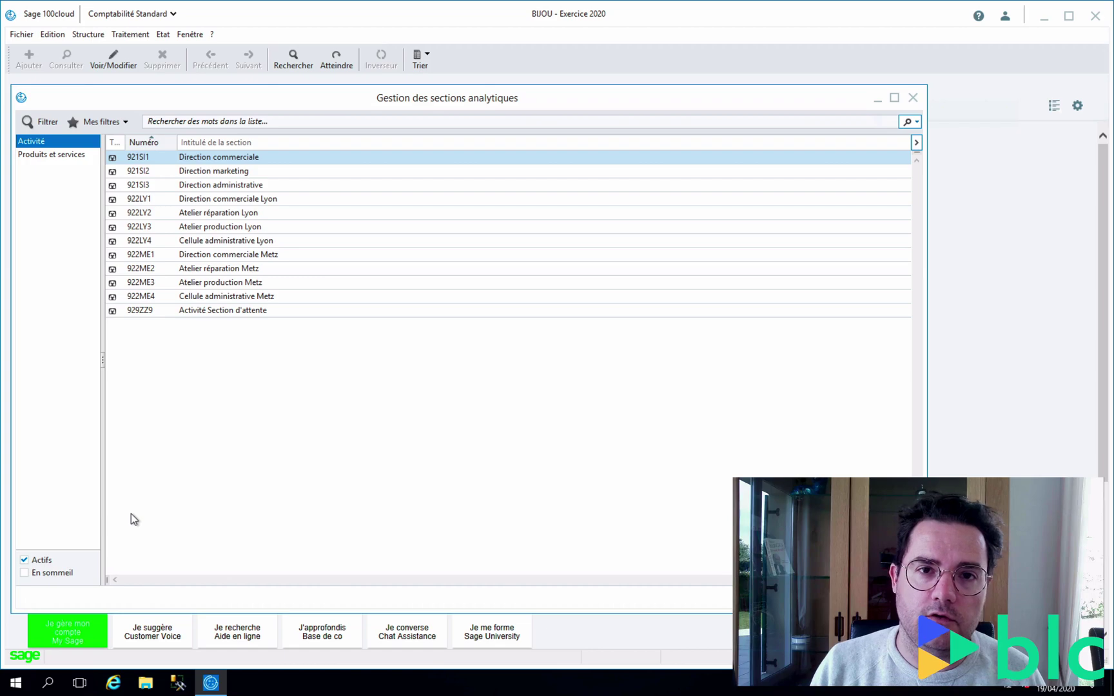
click(27, 573)
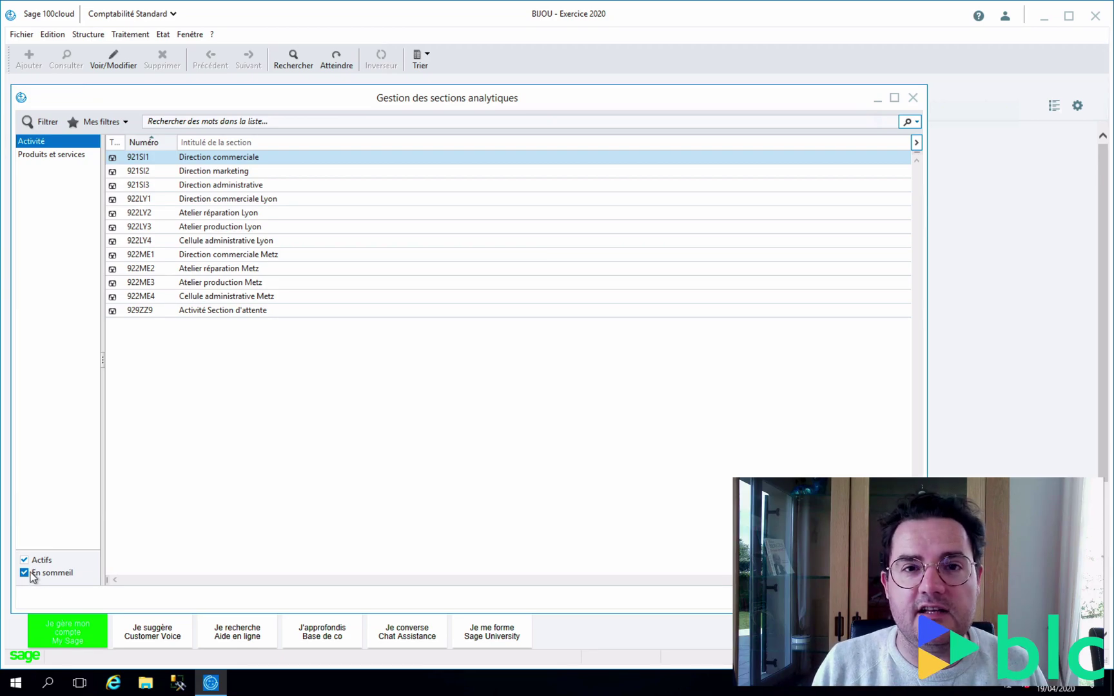
click(28, 573)
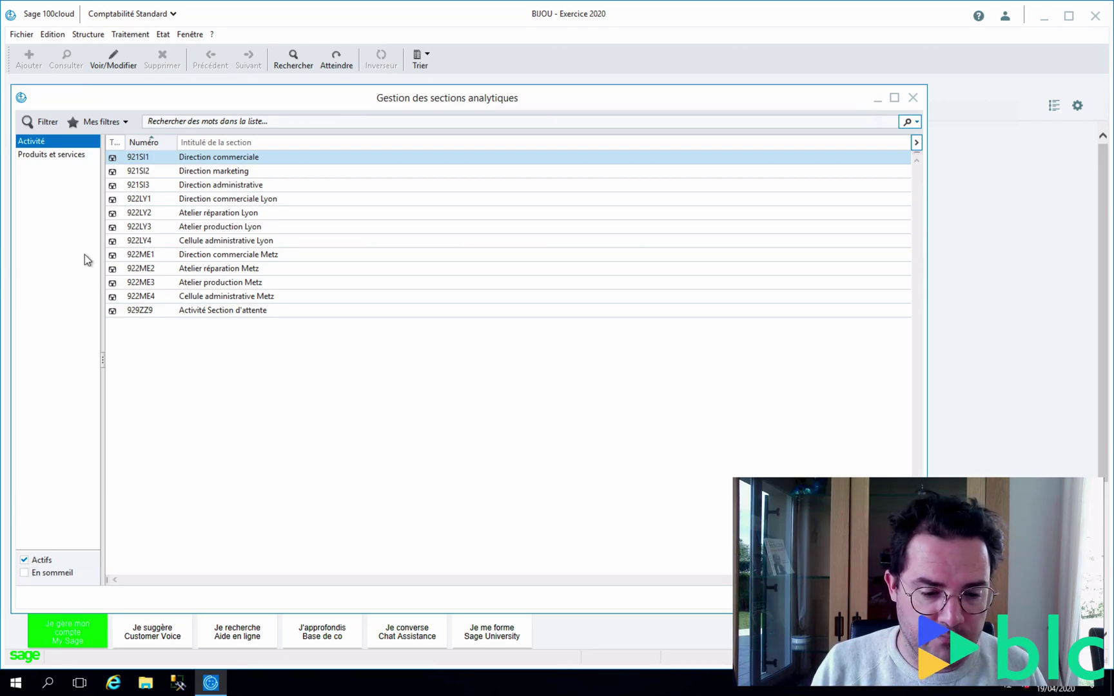
- Query section 921SI2 Direction marketing, inspect the analytical allocation behind its account 613500 entry, and close the purchase journal
double_click(215, 172)
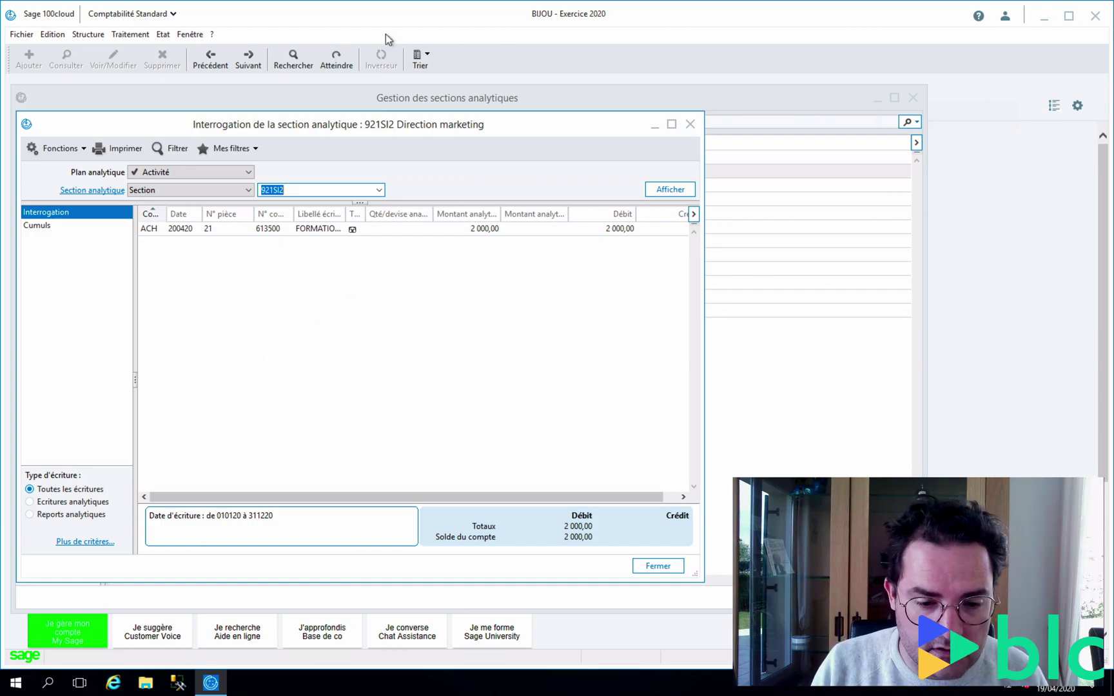
click(221, 231)
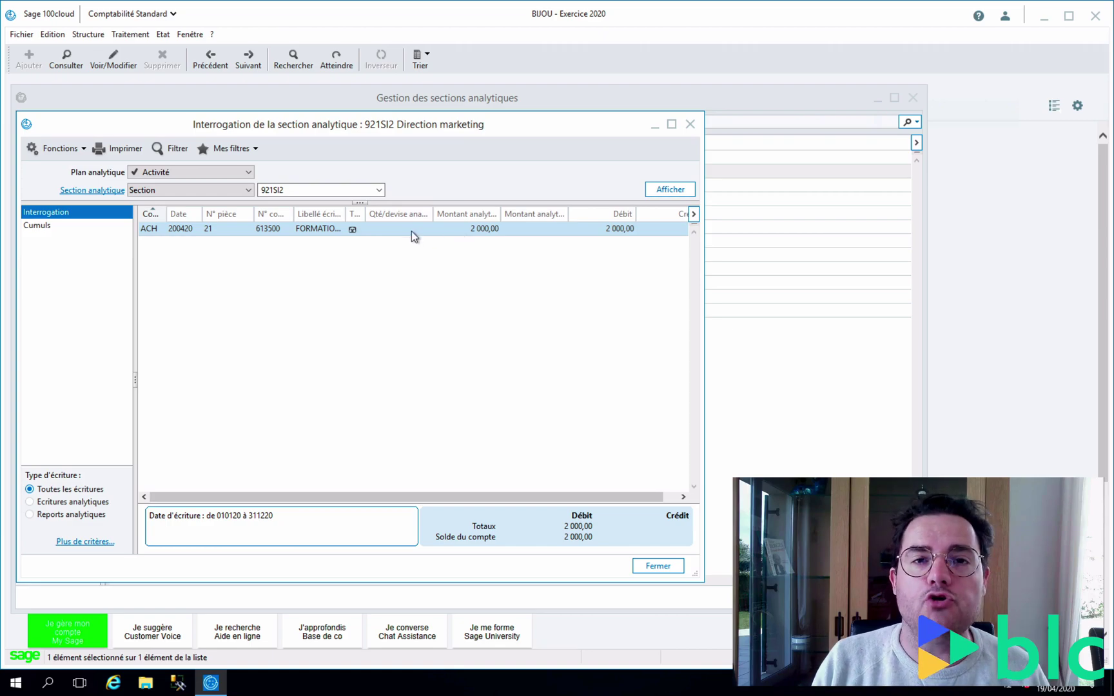
double_click(293, 228)
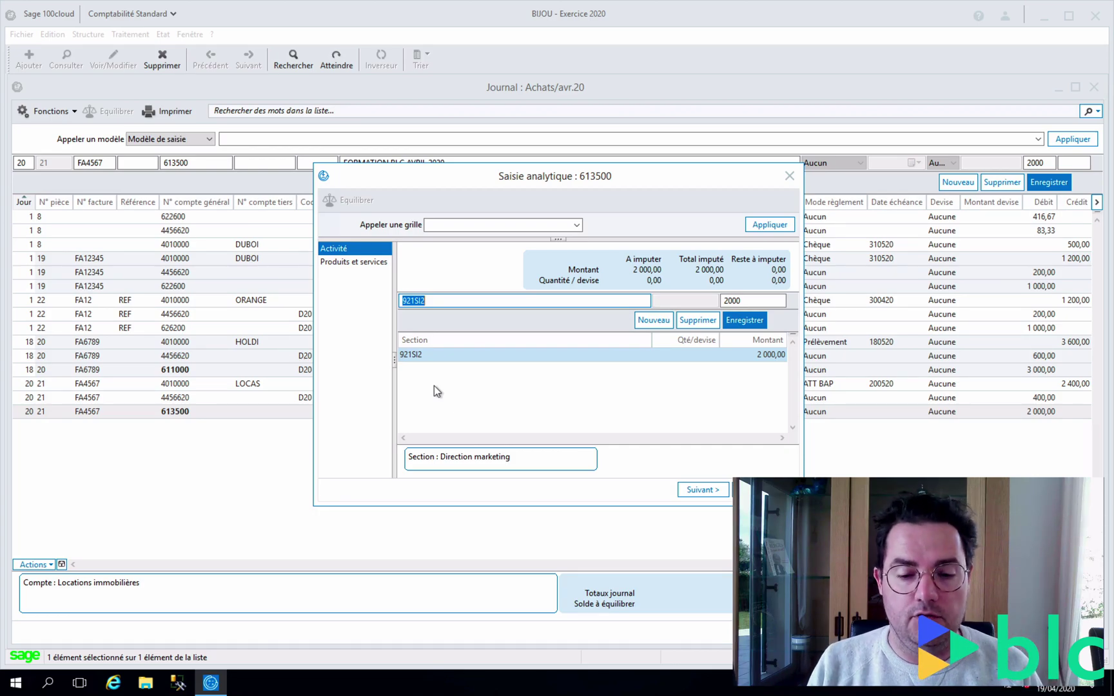
click(790, 177)
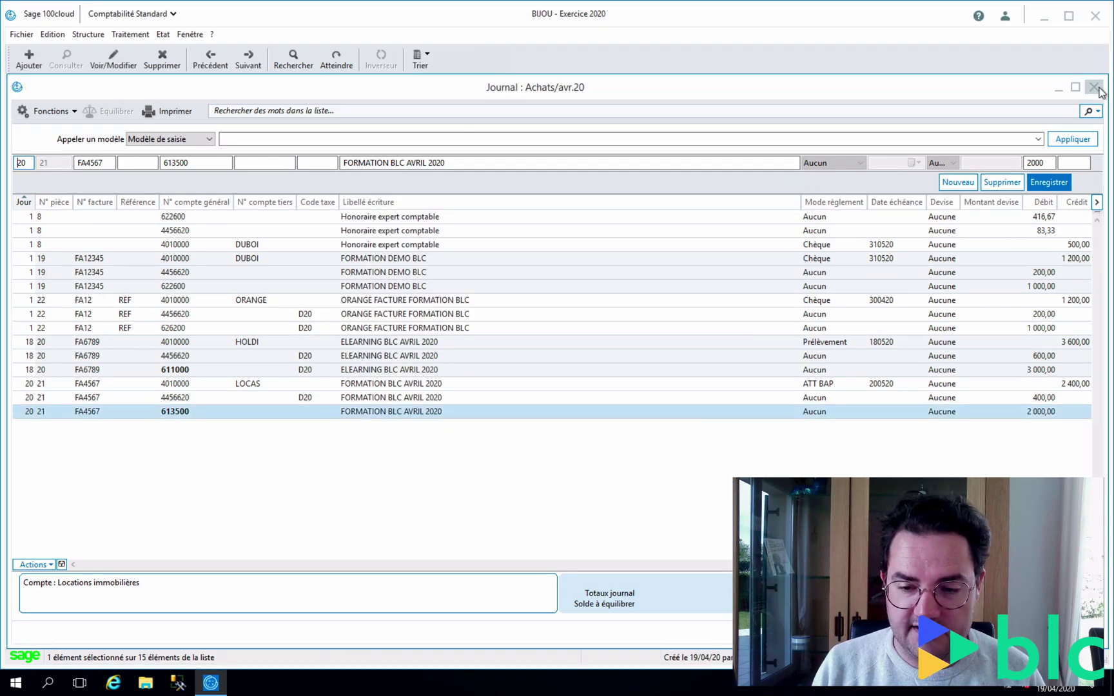
click(1098, 89)
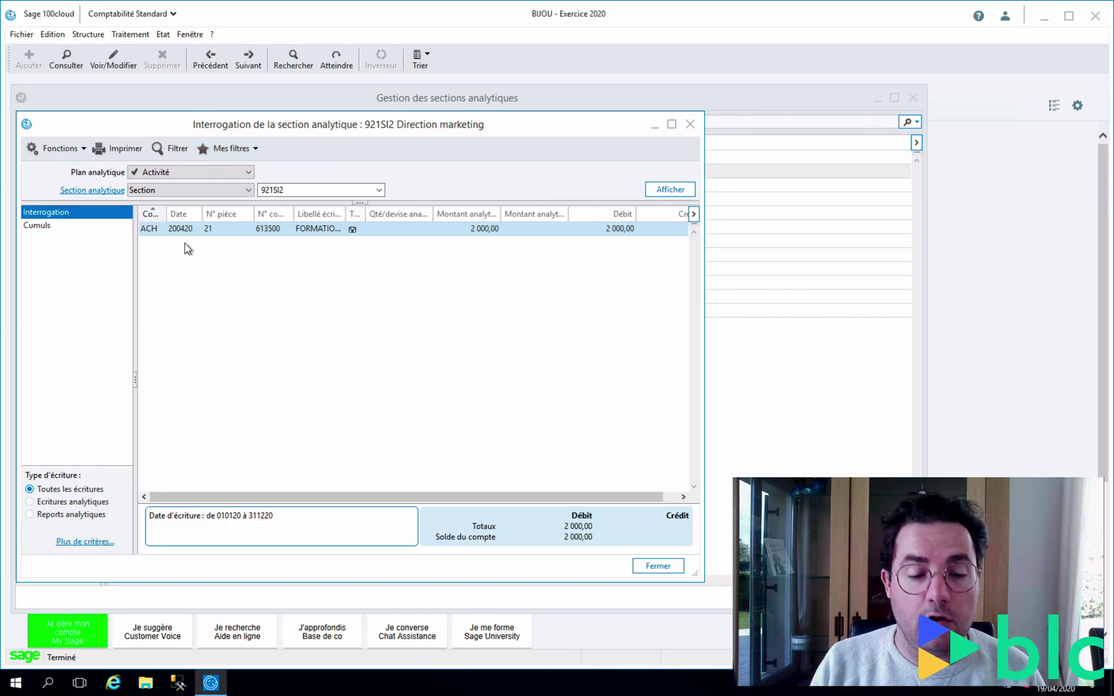
- Browse through the neighbouring sections' queries in both directions and return to 921SI2 Direction marketing
click(247, 60)
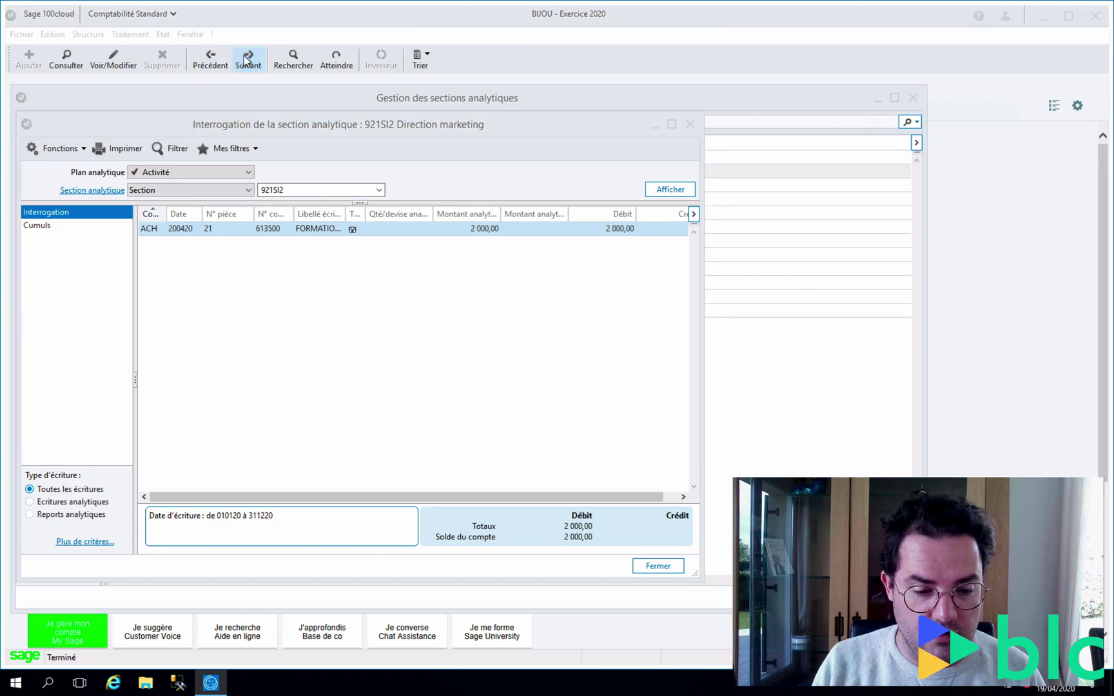
click(218, 58)
click(216, 58)
click(254, 60)
click(254, 60)
click(254, 60)
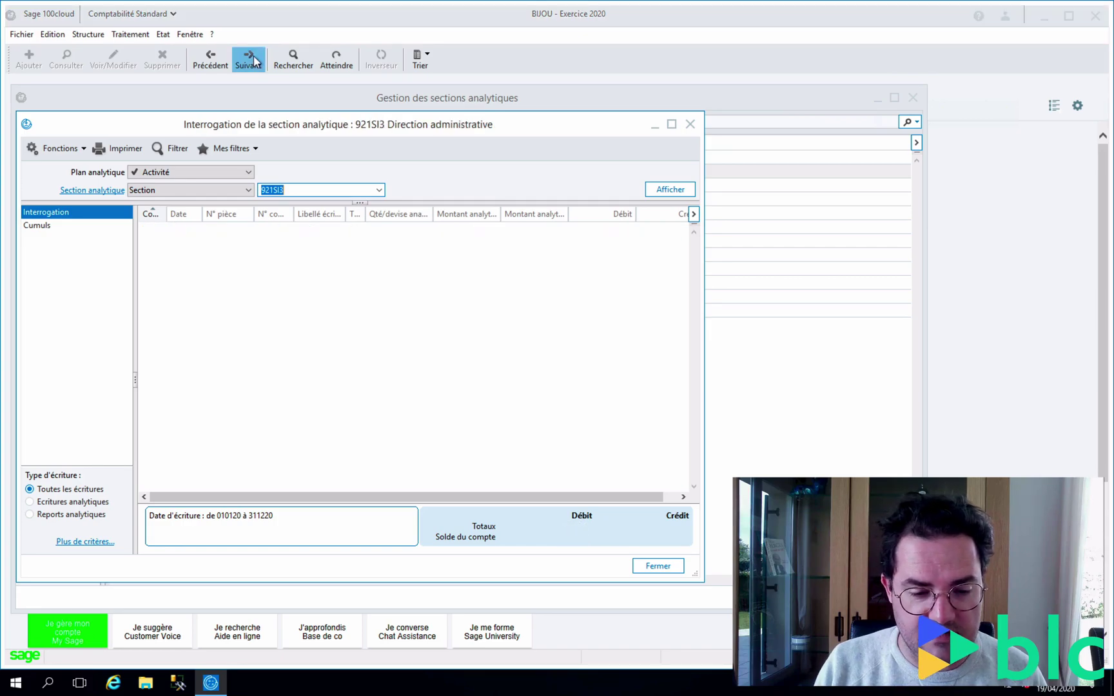
click(254, 60)
click(217, 61)
click(217, 62)
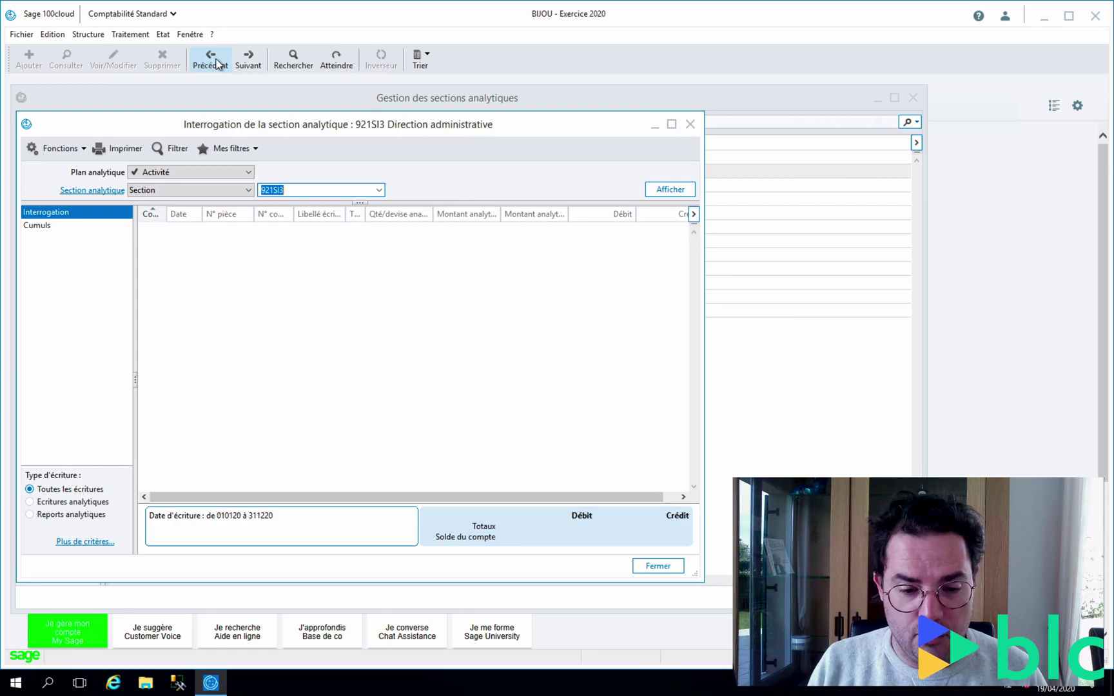
click(217, 62)
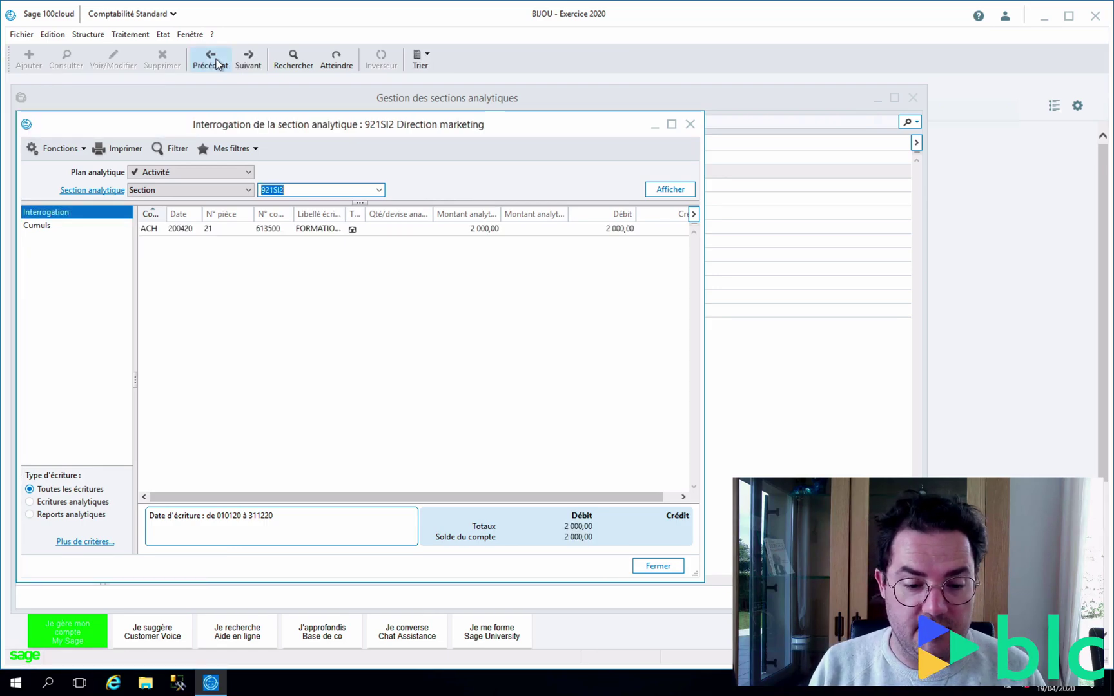
- View the monthly totals (Cumuls) of section 921SI2, display a graph of the Solde series, and close the graph
click(41, 228)
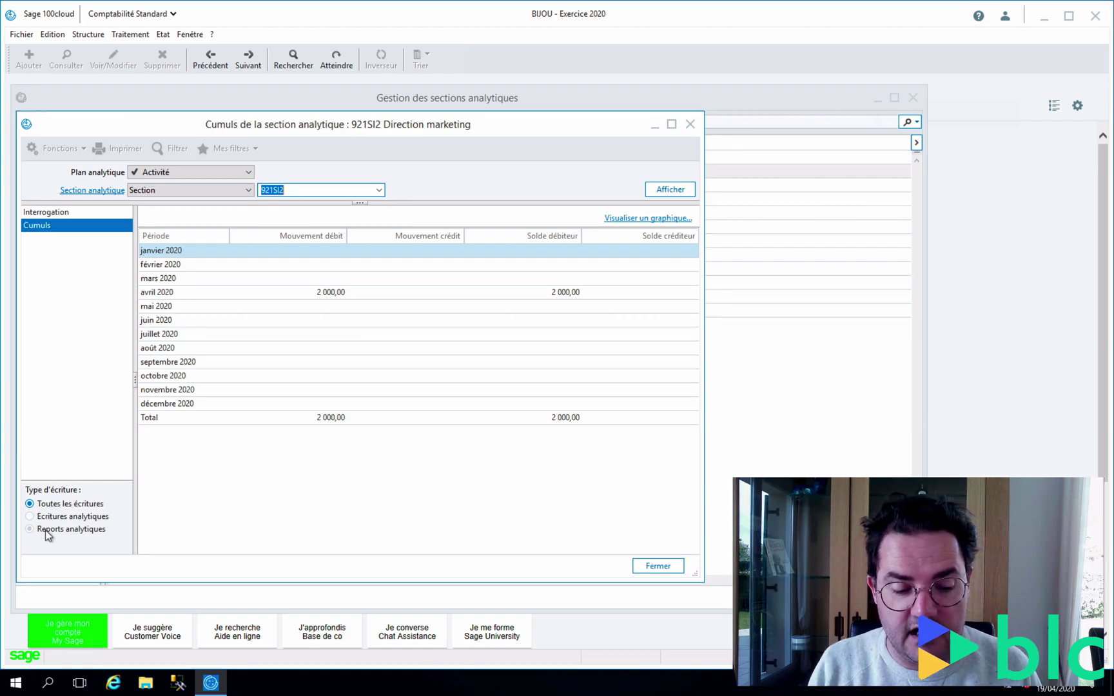
click(649, 219)
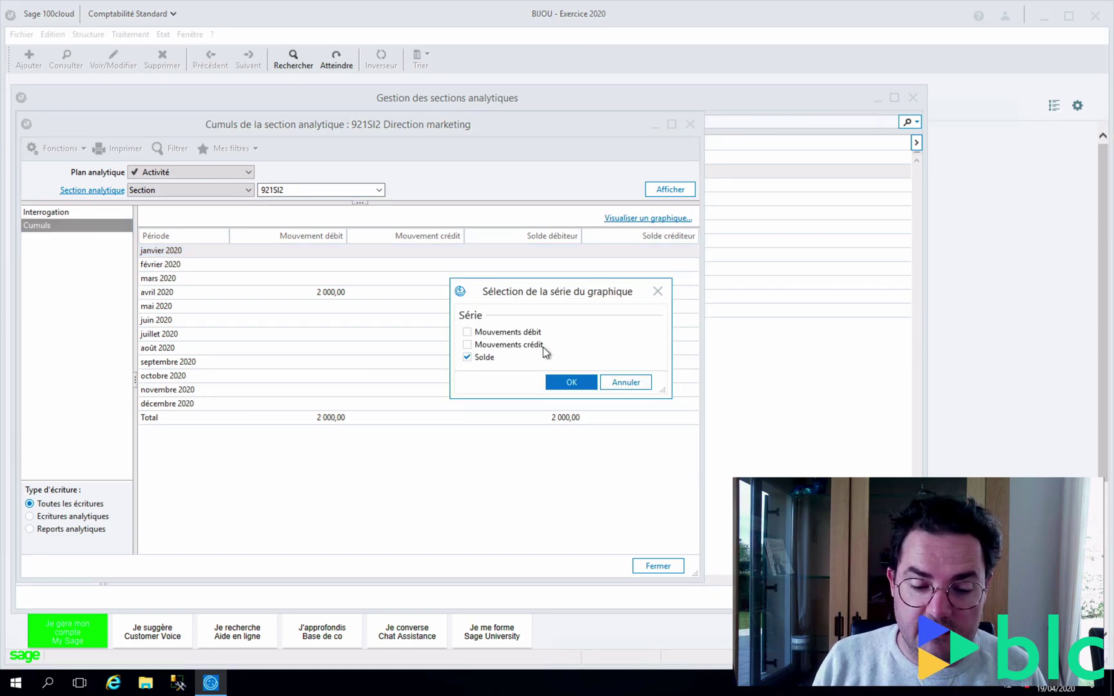
click(571, 382)
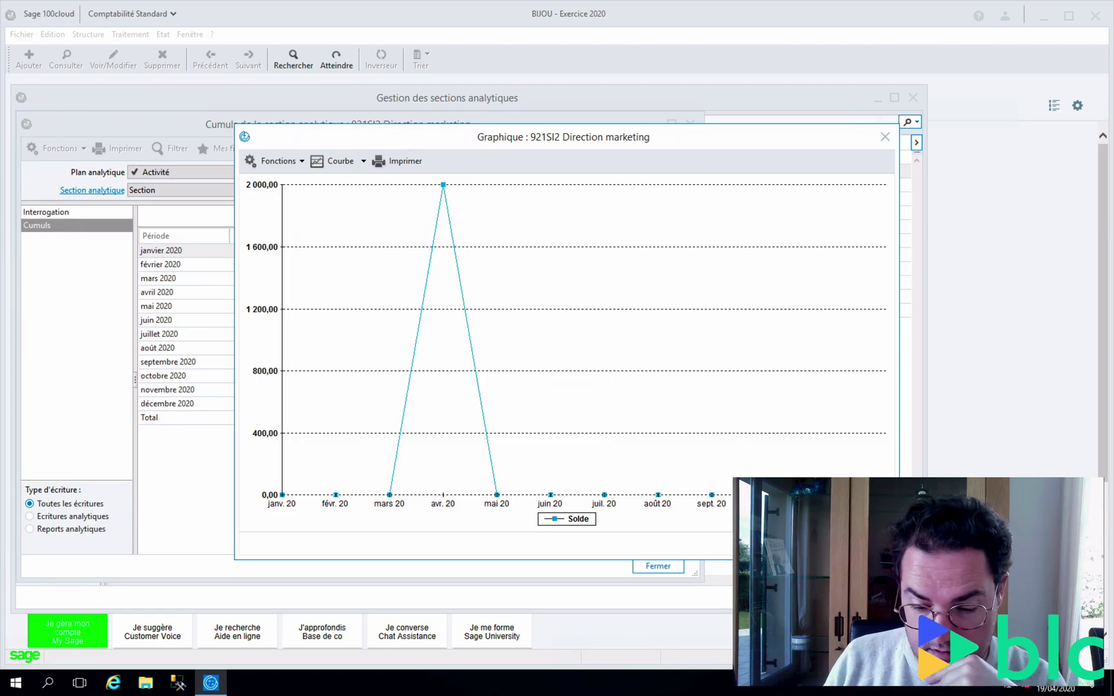
click(853, 543)
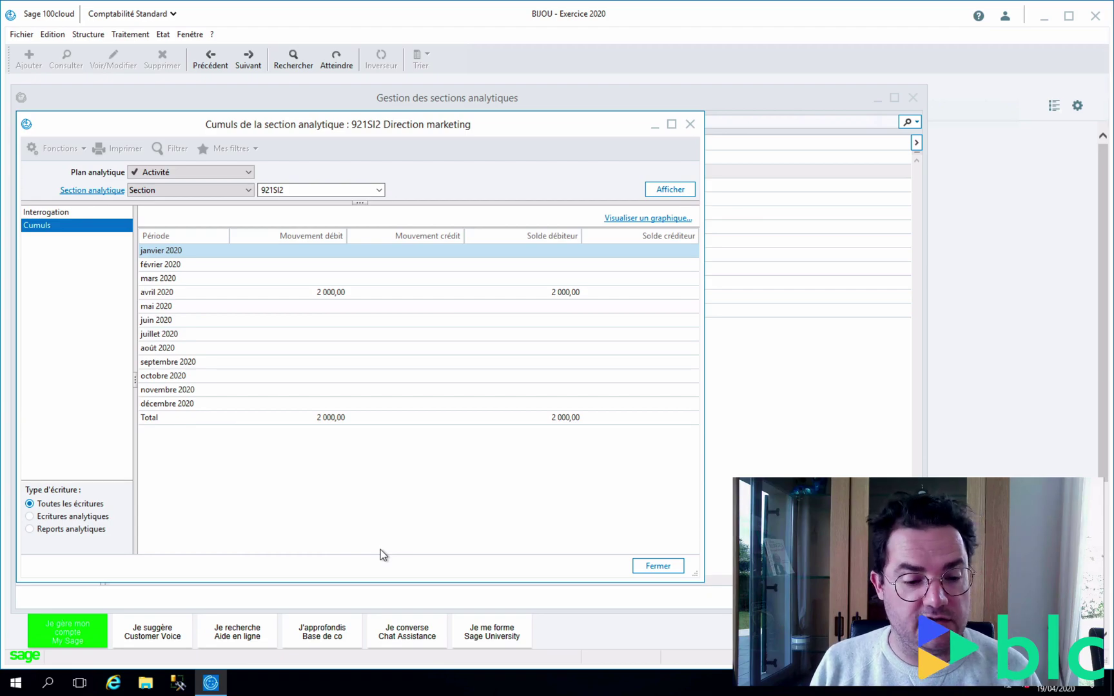
- Return to the section's entry query, reopen the analytical allocation of the 613500 line, and close it with its journal
click(40, 213)
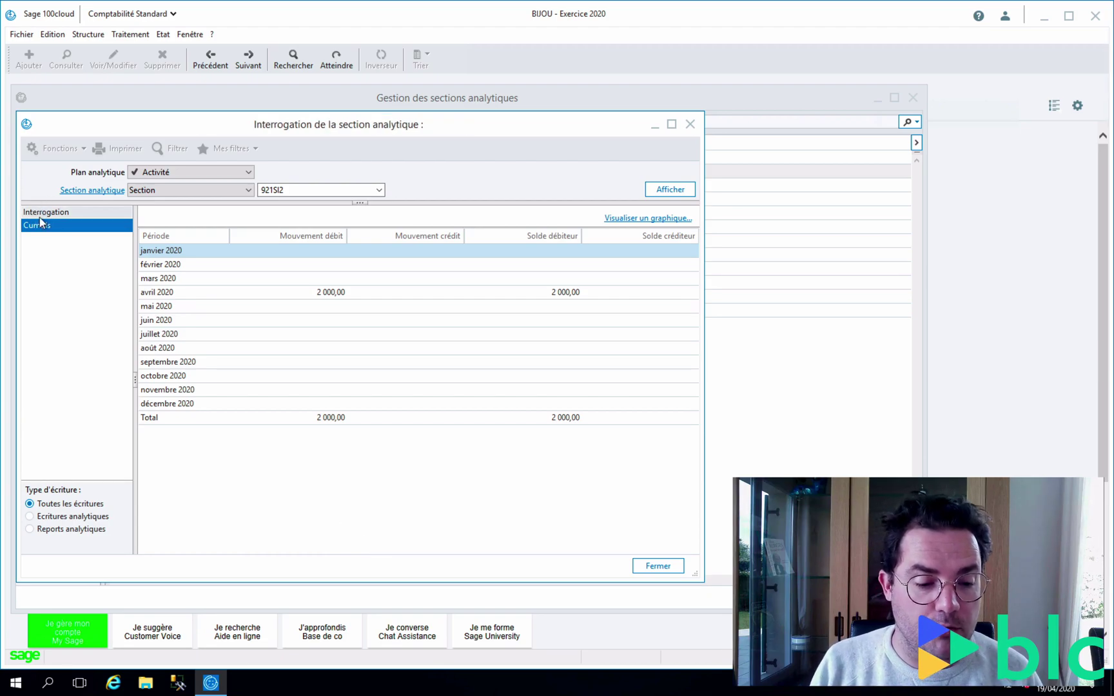
double_click(288, 230)
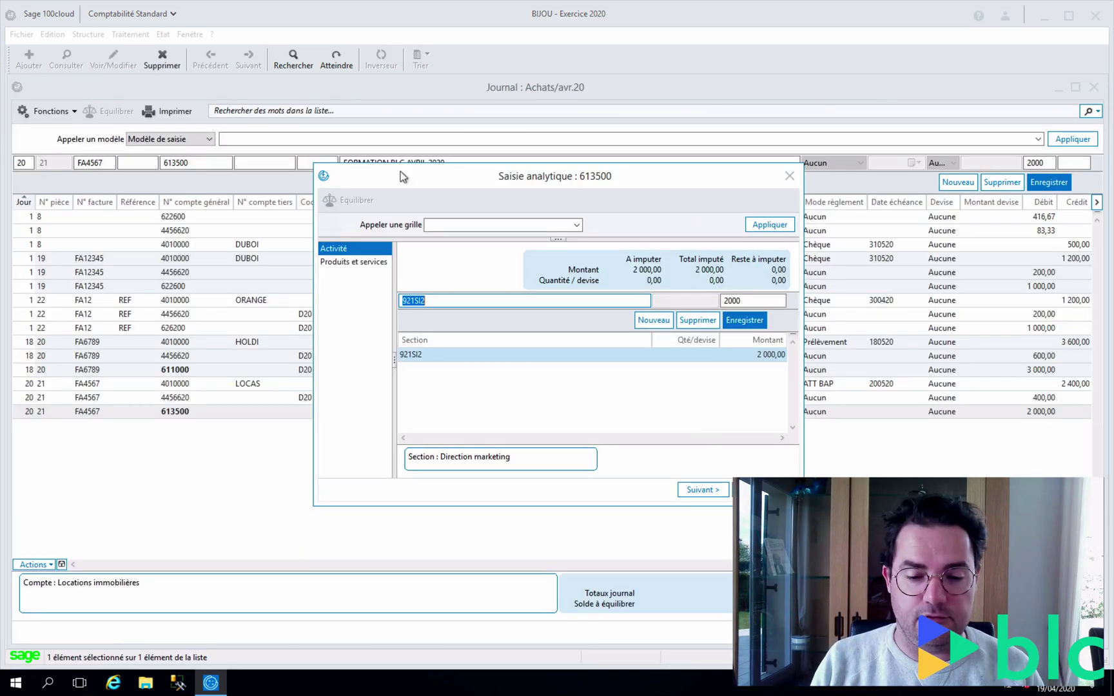
click(789, 175)
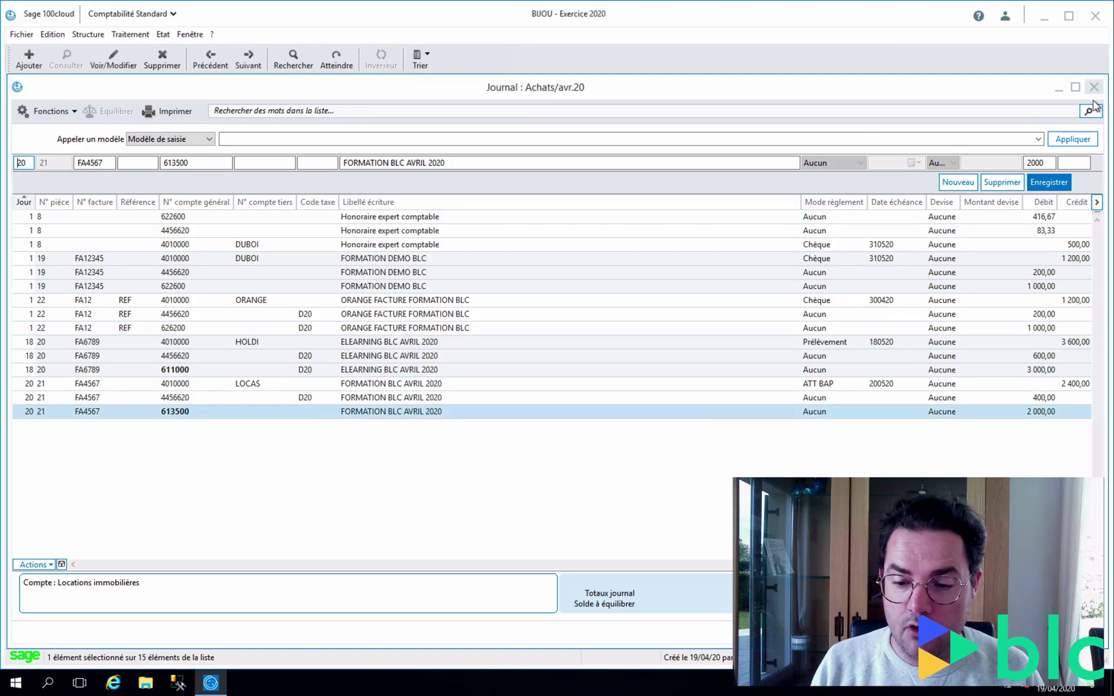
click(1093, 87)
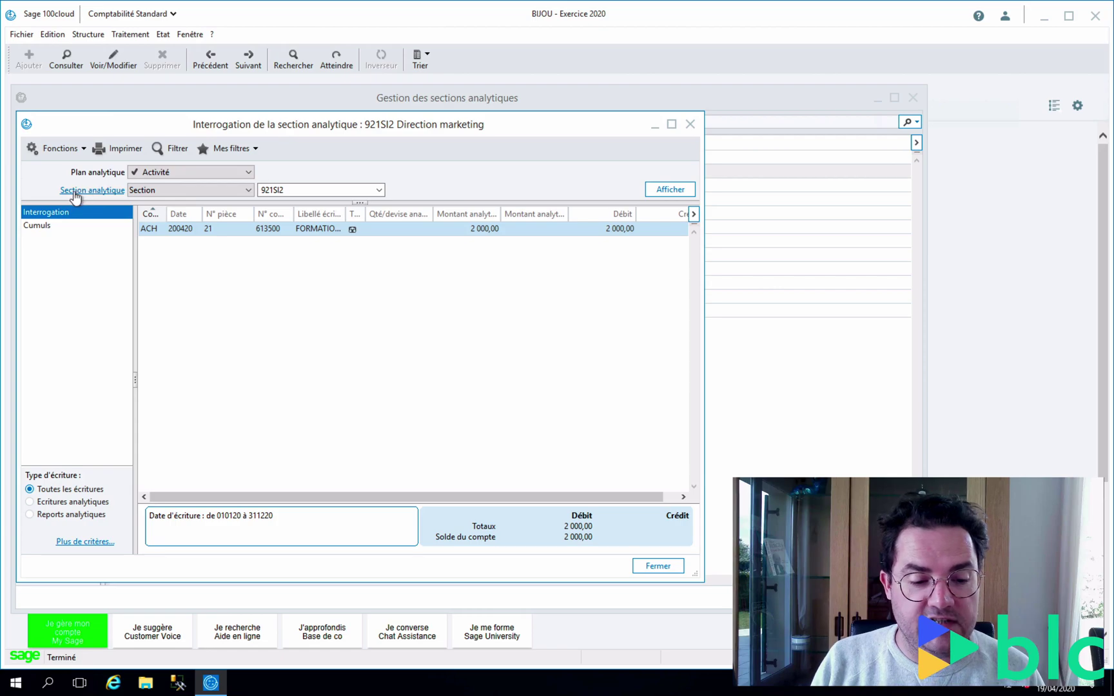
- Open the record of section 921SI2, review its Identification, Budgets and Champs libres details, and validate the record to close it
click(98, 191)
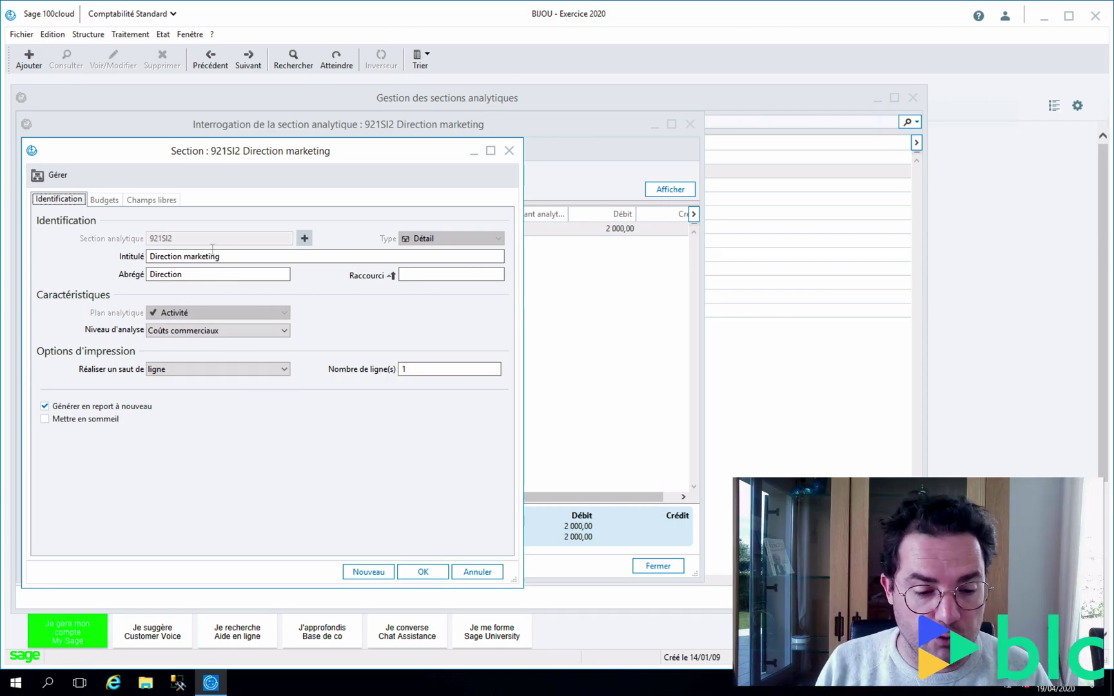
drag(223, 256, 132, 254)
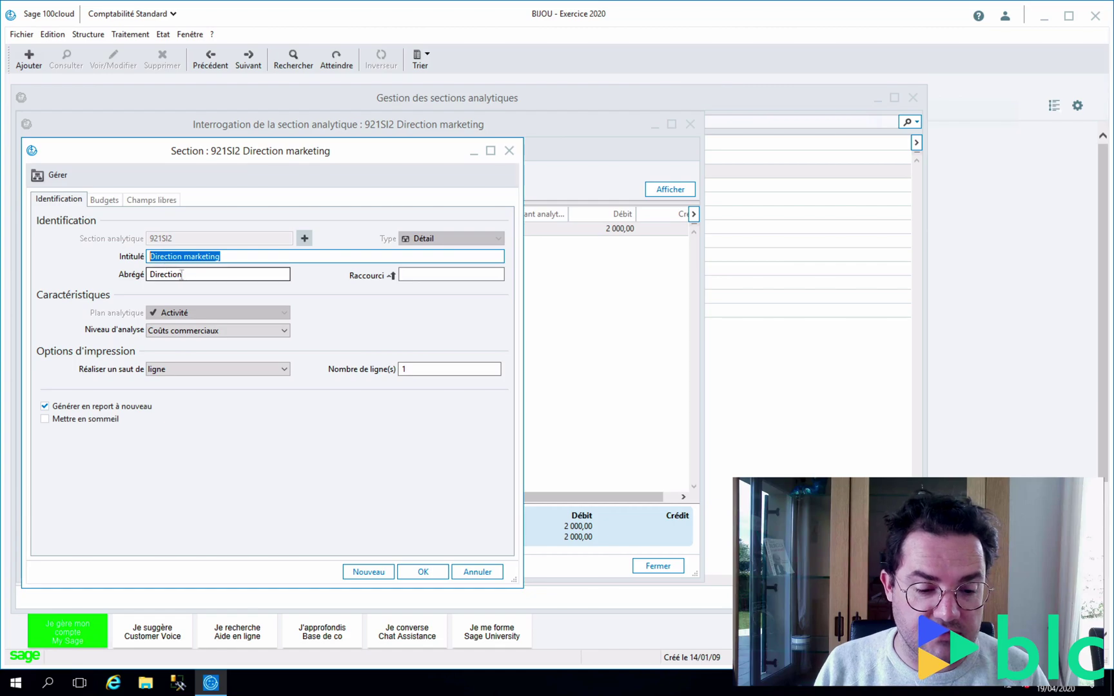
click(111, 202)
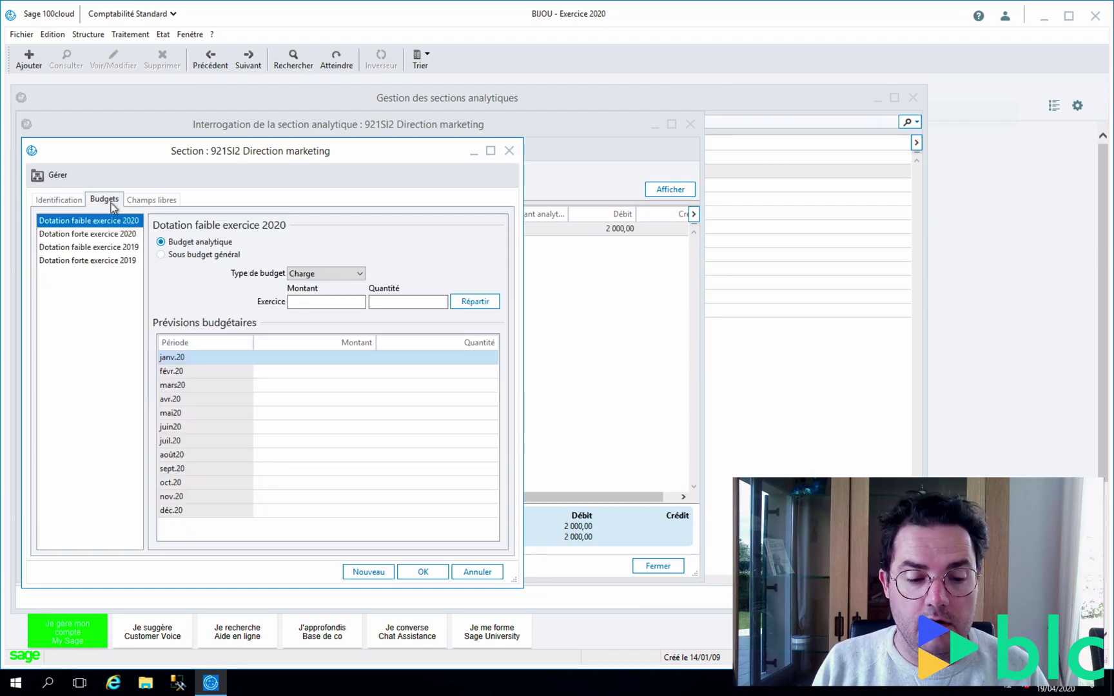
click(147, 200)
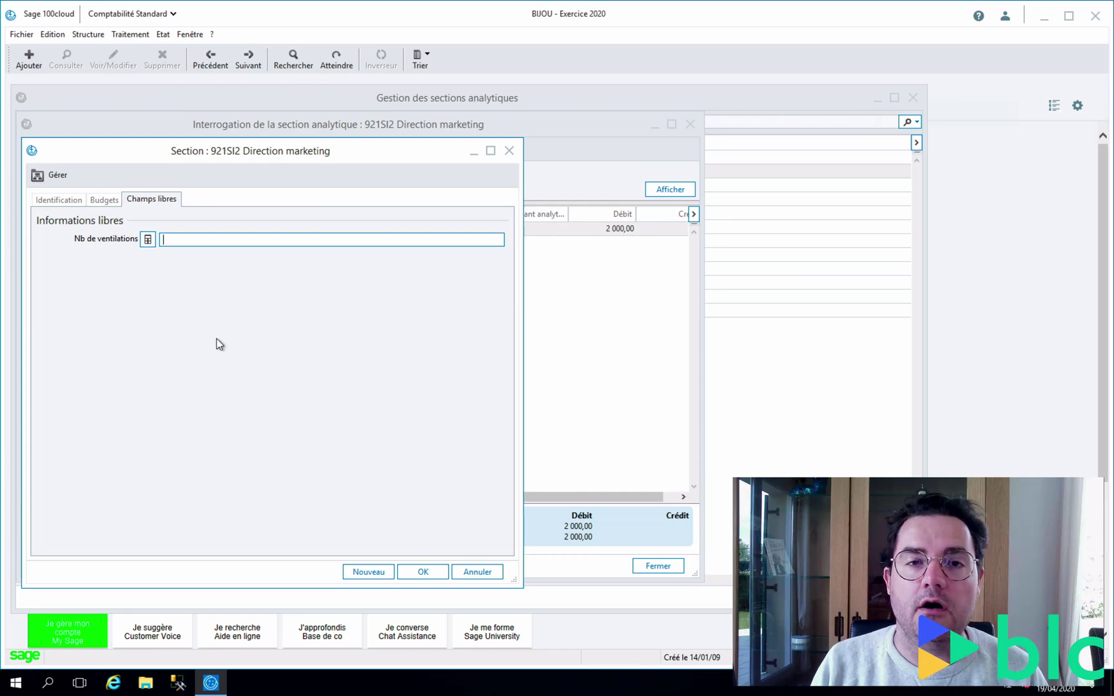
click(67, 199)
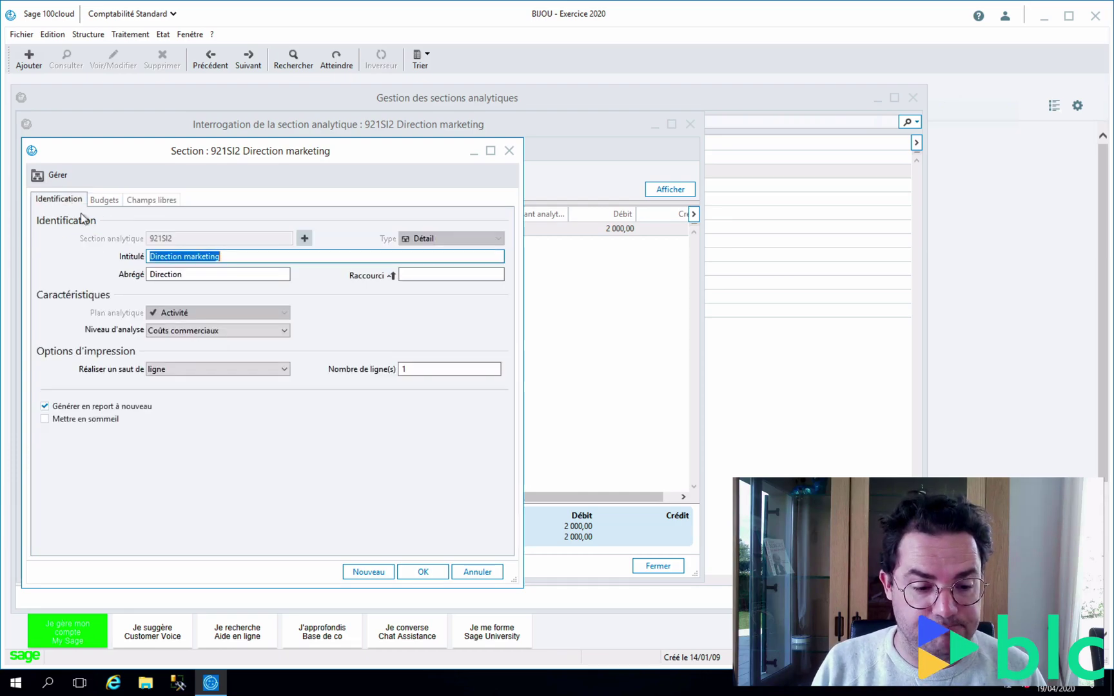
click(423, 571)
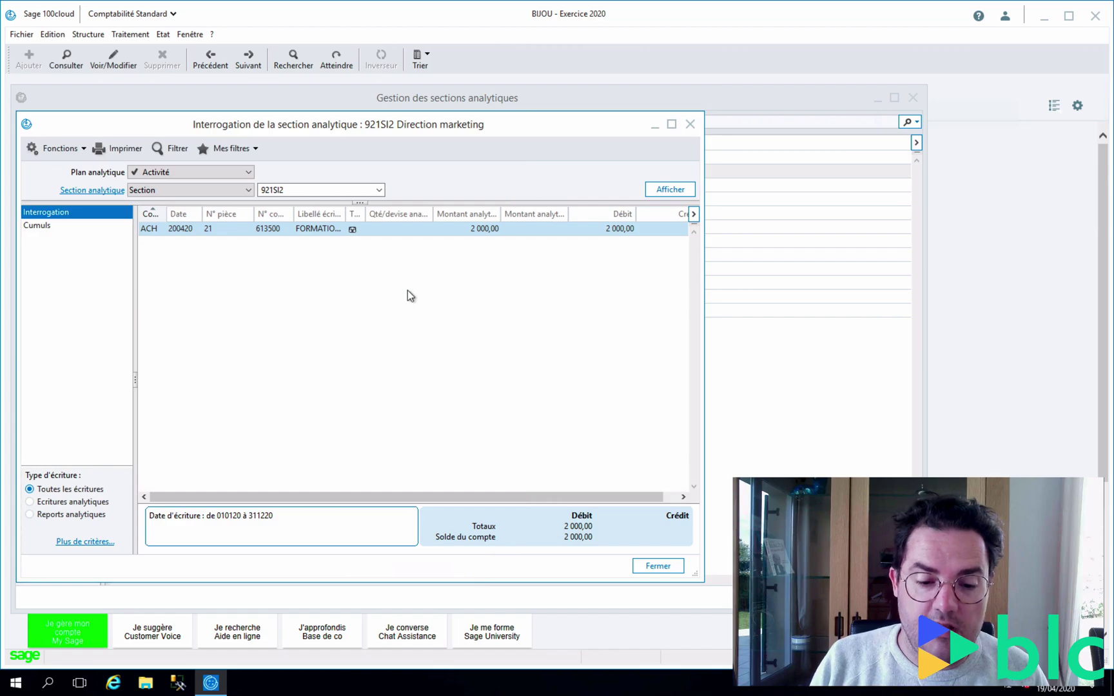